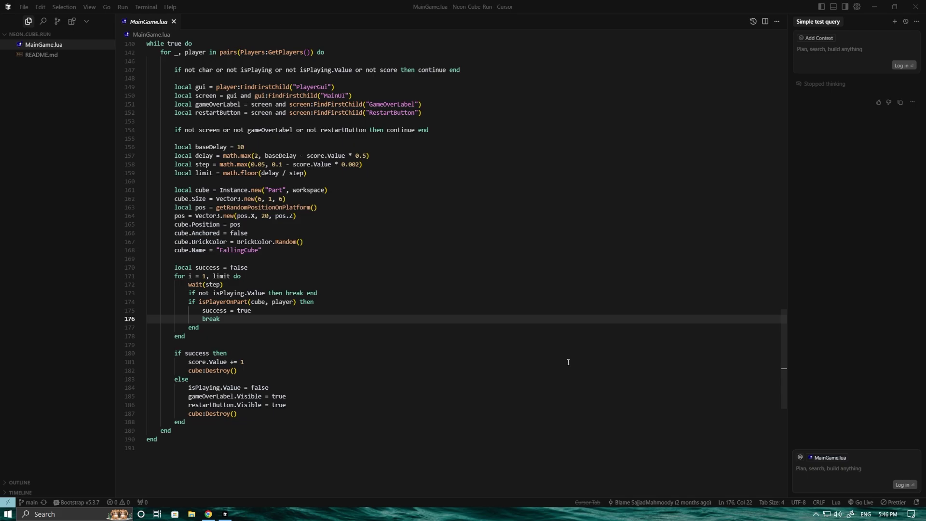
# Go to cursor.com in Chrome and choose to sign up for a new account
pyautogui.click(209, 514)
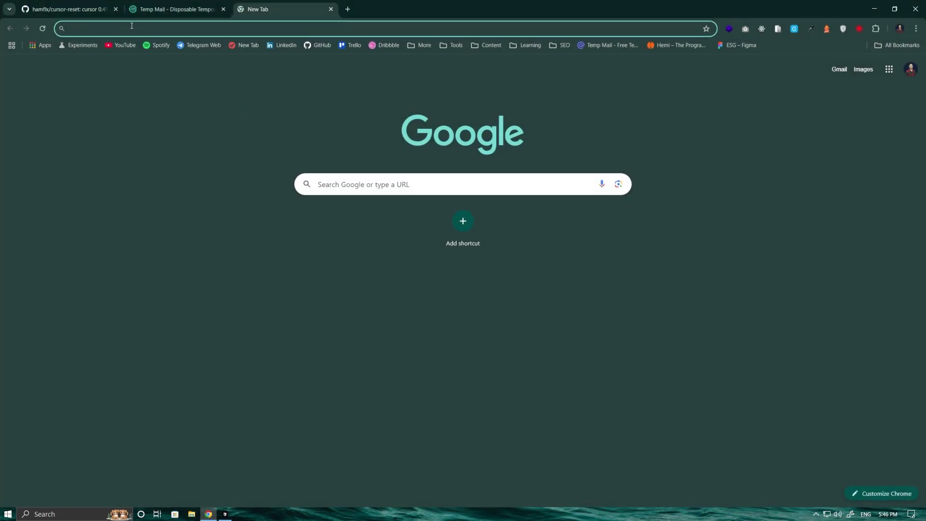
pyautogui.write('cursor')
pyautogui.press('Return')
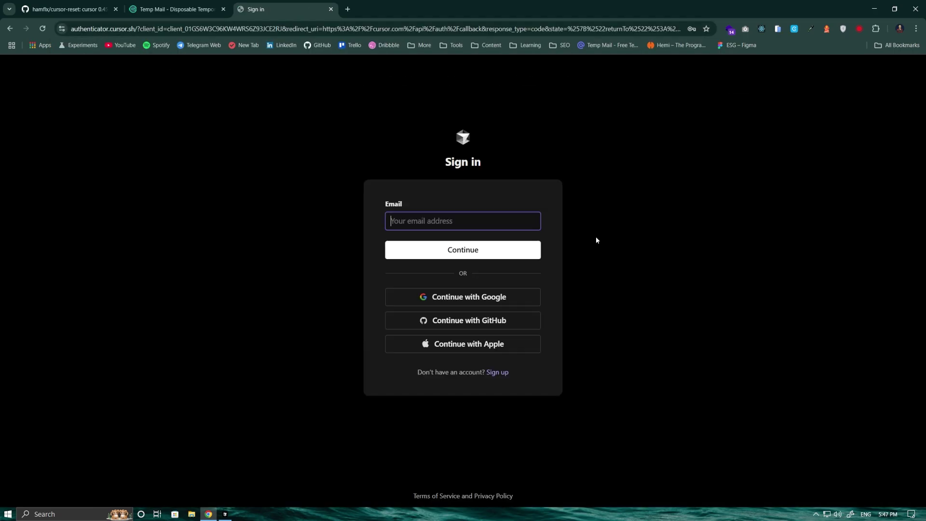
pyautogui.click(501, 375)
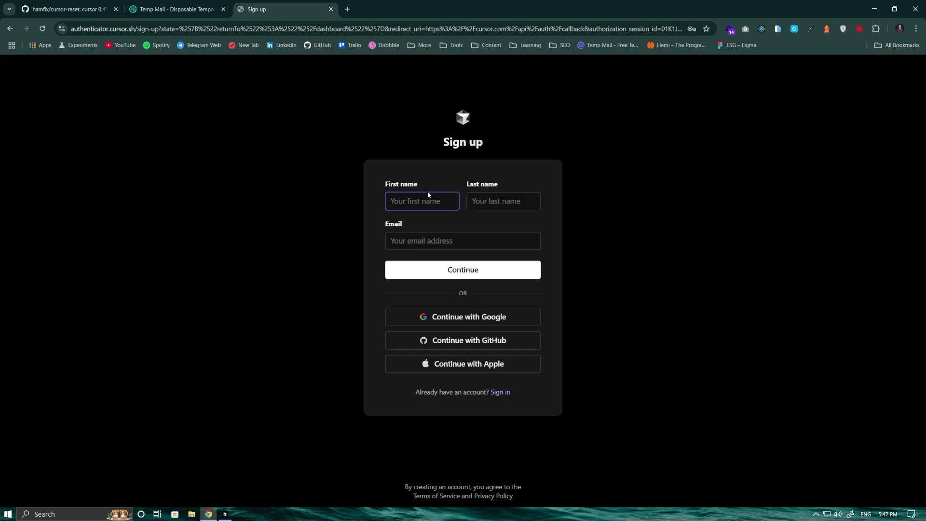
# Copy the Temp Mail address and paste it into the sign-up email field
pyautogui.click(180, 11)
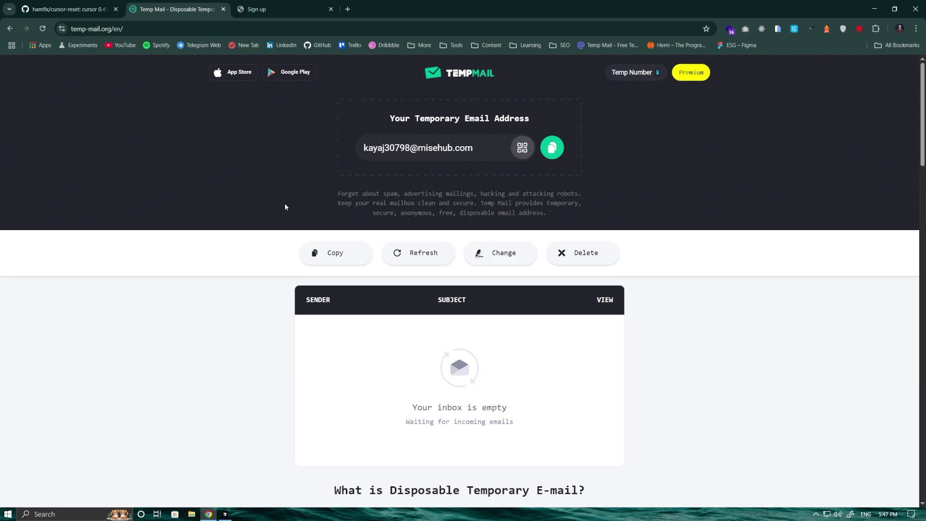
pyautogui.click(552, 147)
pyautogui.click(283, 9)
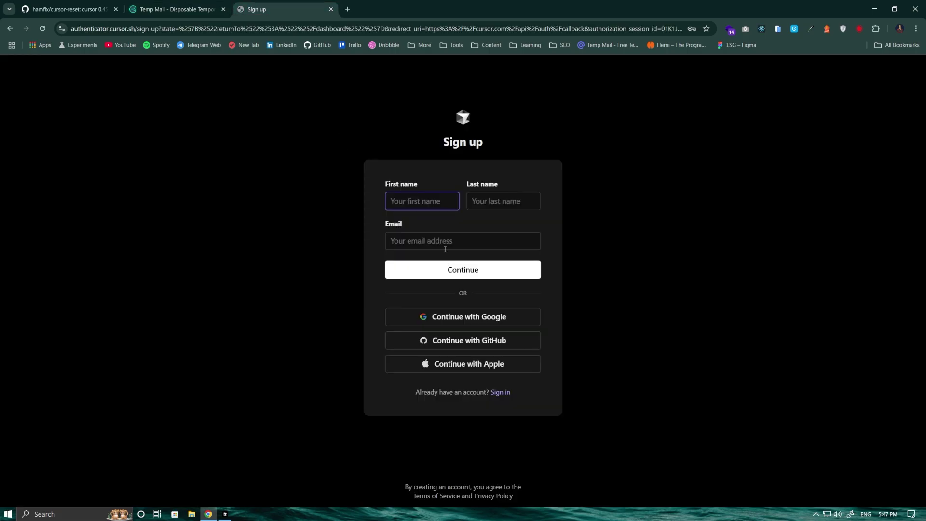
pyautogui.click(444, 243)
pyautogui.hotkey('ctrl', 'v')
# Fill in the first and last names and submit the sign-up form
pyautogui.click(413, 201)
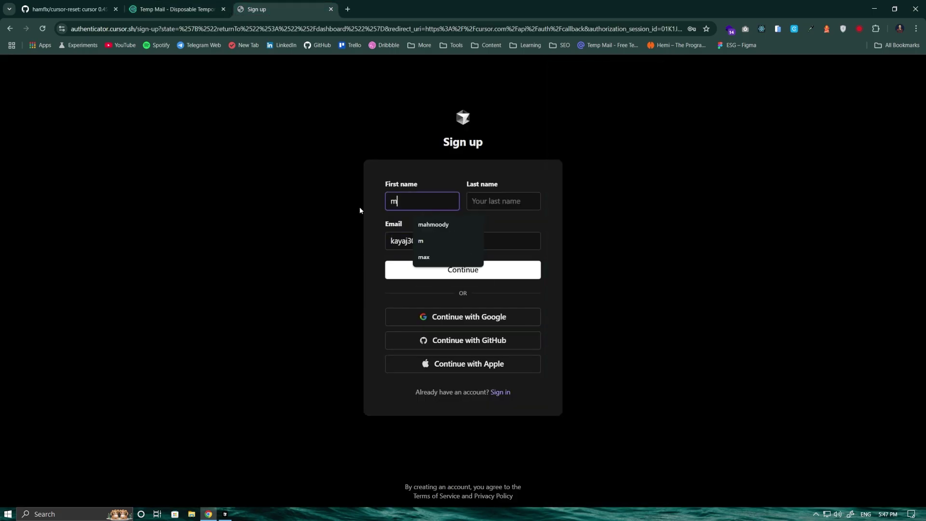
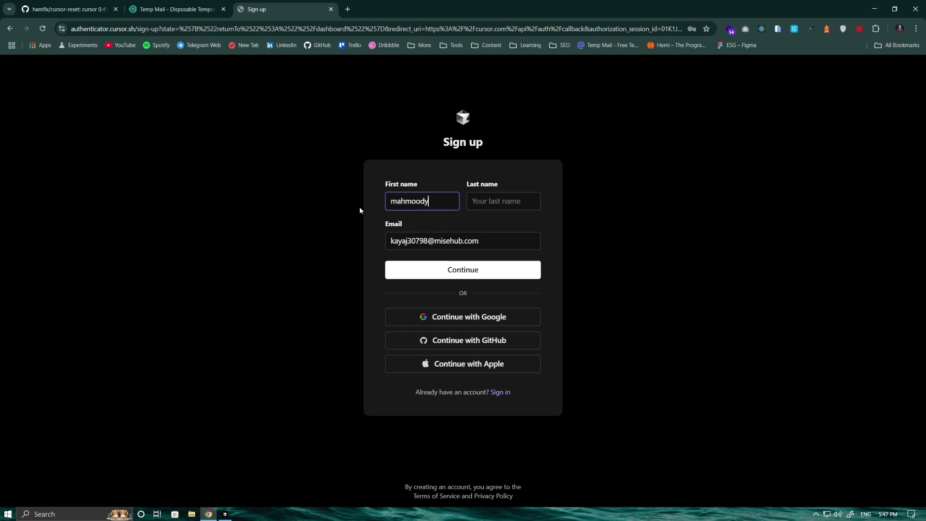
pyautogui.press('Tab')
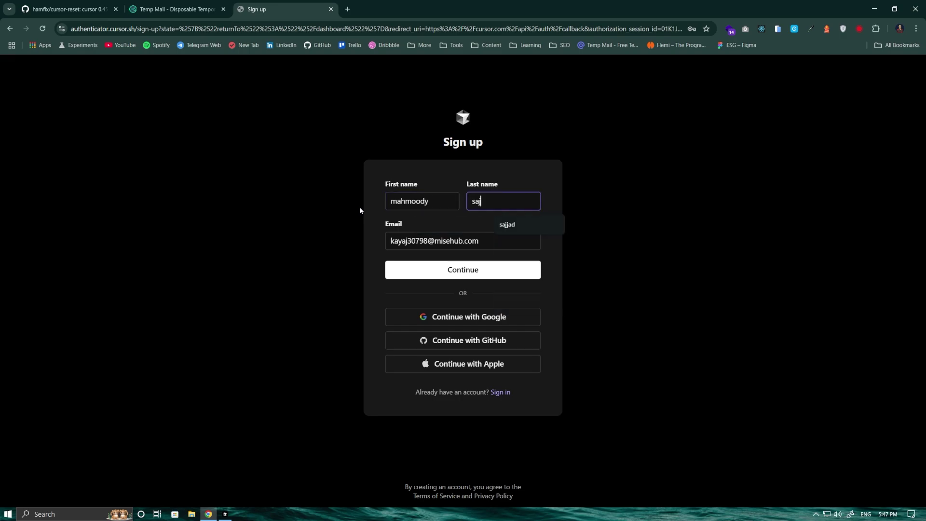
pyautogui.press('Tab')
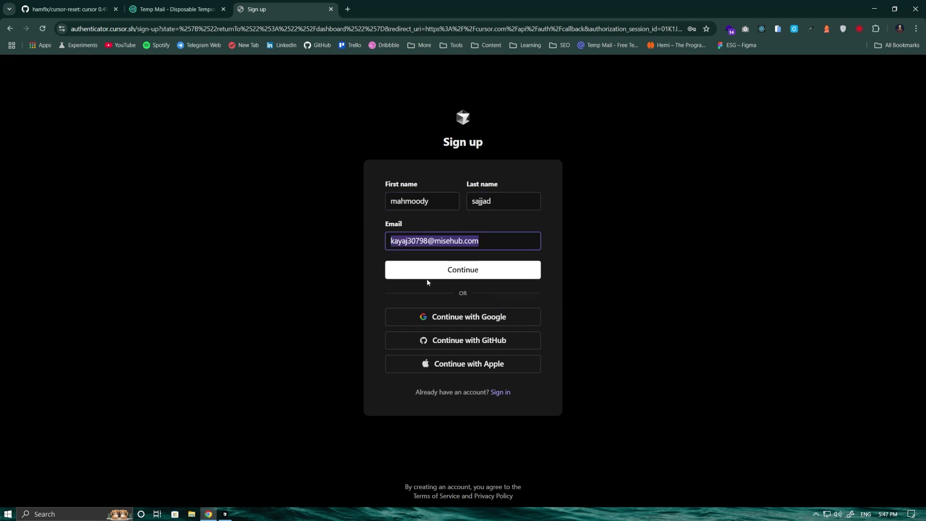
pyautogui.click(428, 278)
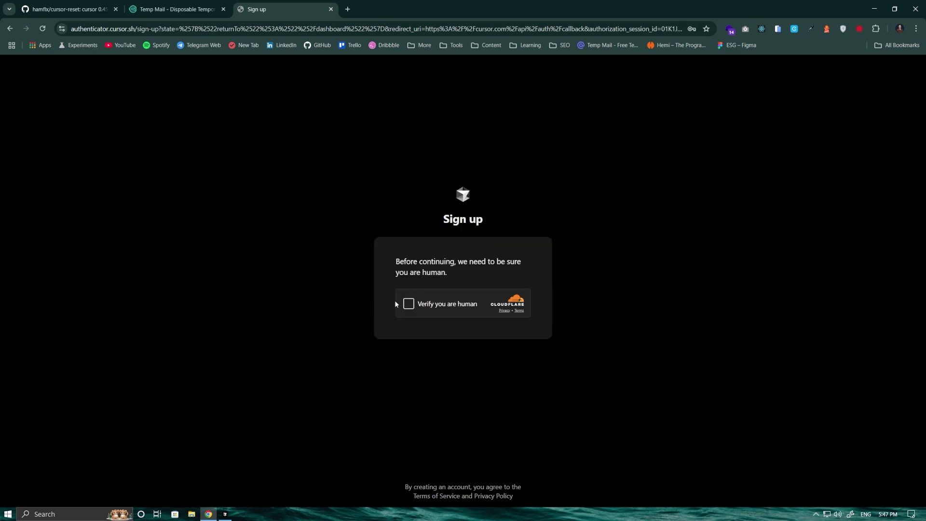
# Pass the human check, set a new password, and decline saving it in the browser
pyautogui.click(395, 304)
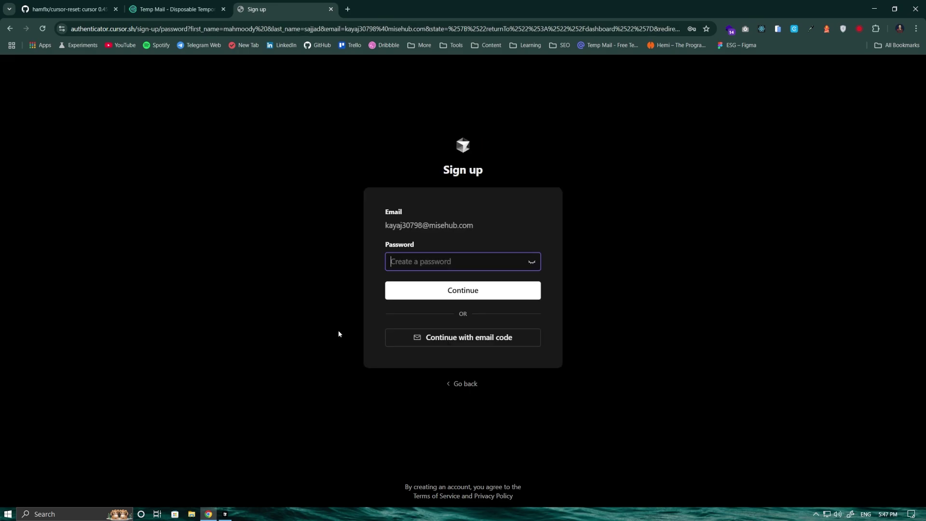
pyautogui.click(518, 262)
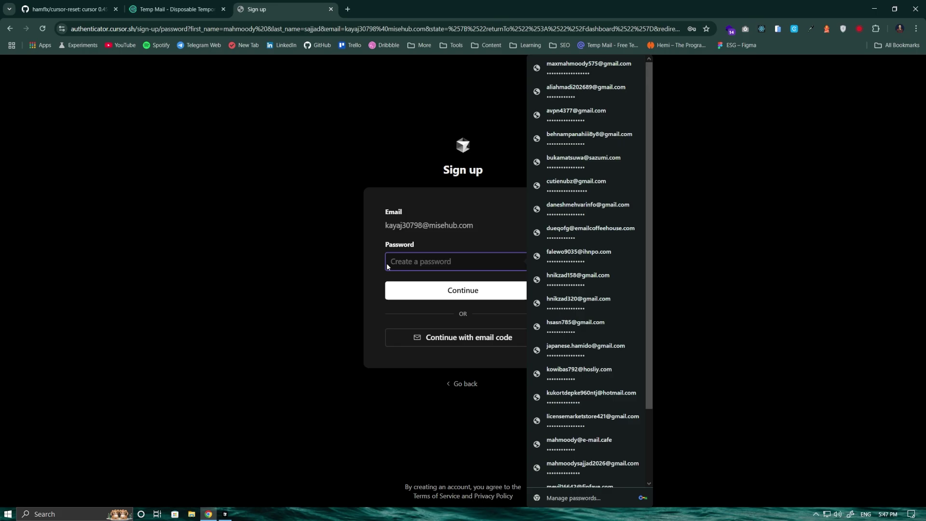
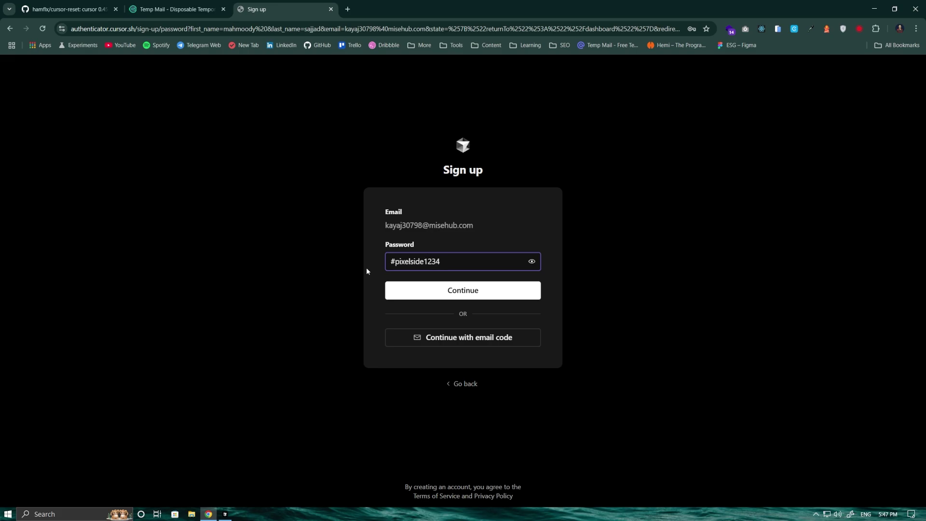
pyautogui.press('Return')
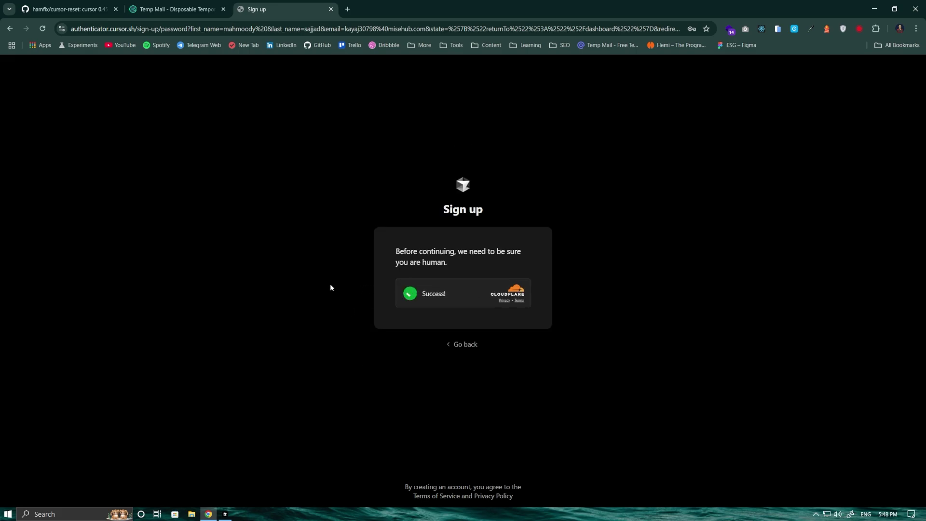
pyautogui.click(659, 166)
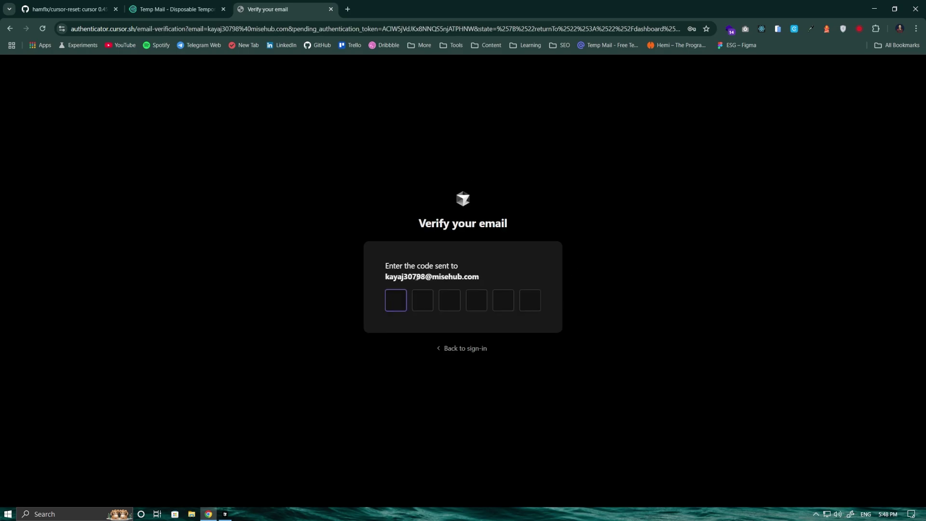
pyautogui.click(174, 9)
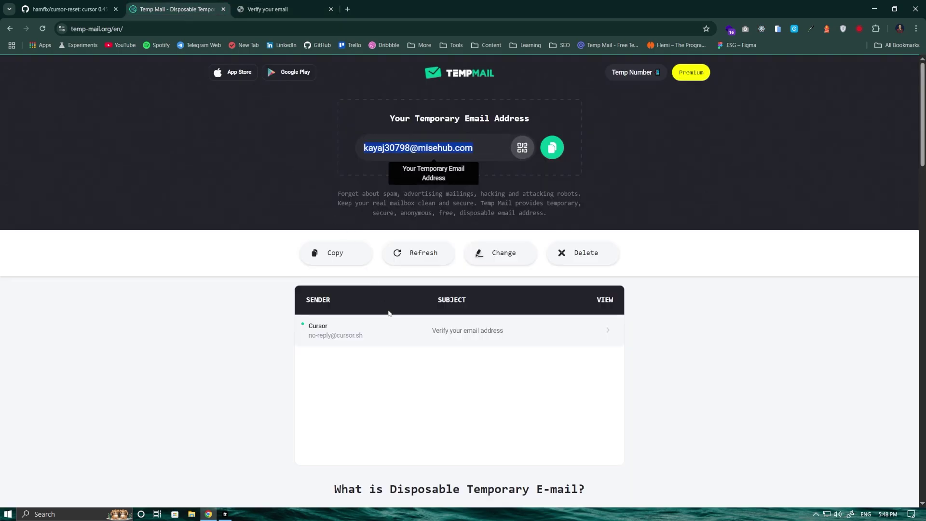
pyautogui.click(348, 339)
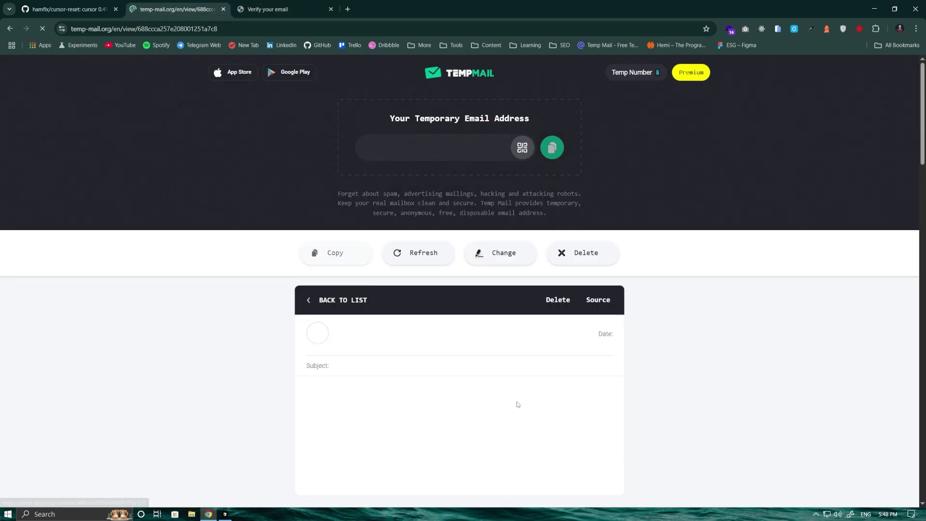
pyautogui.scroll(-3, 516, 404)
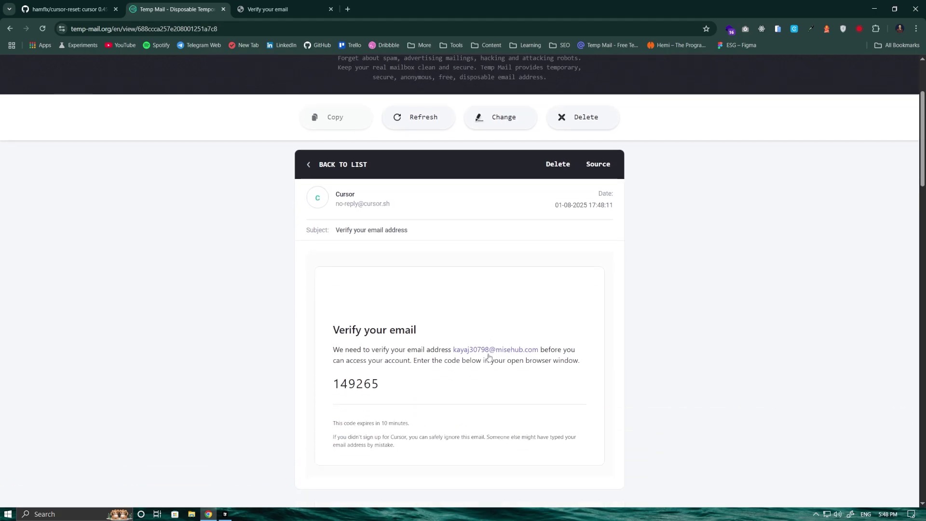
pyautogui.doubleClick(375, 340)
pyautogui.rightClick(372, 339)
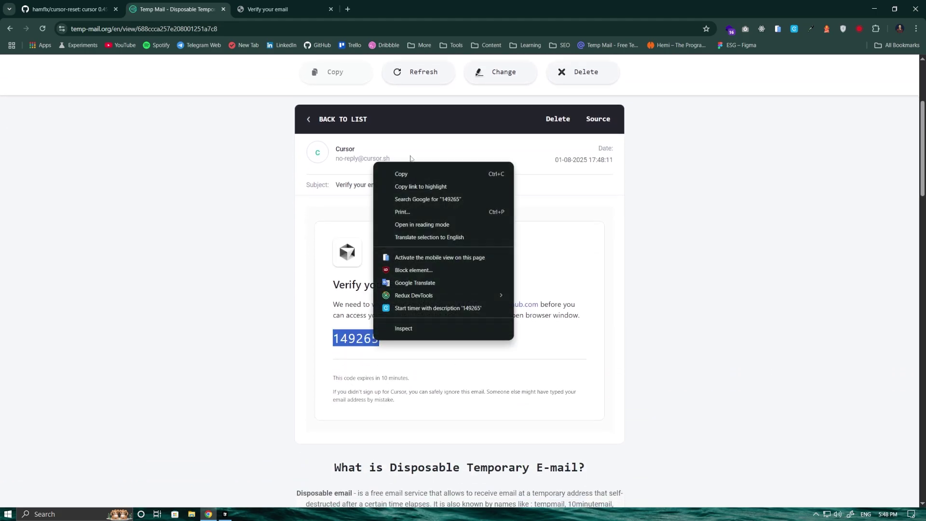
pyautogui.click(411, 173)
pyautogui.click(275, 9)
pyautogui.rightClick(405, 301)
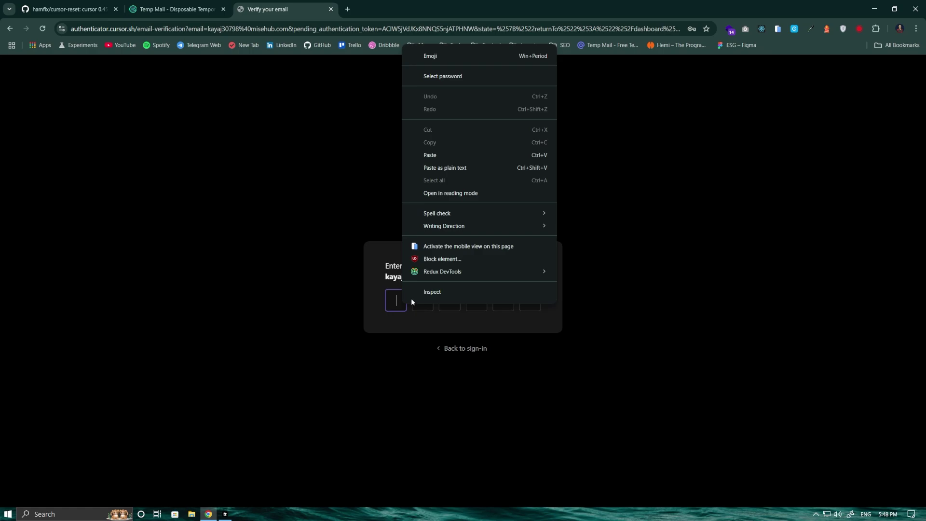
pyautogui.click(425, 155)
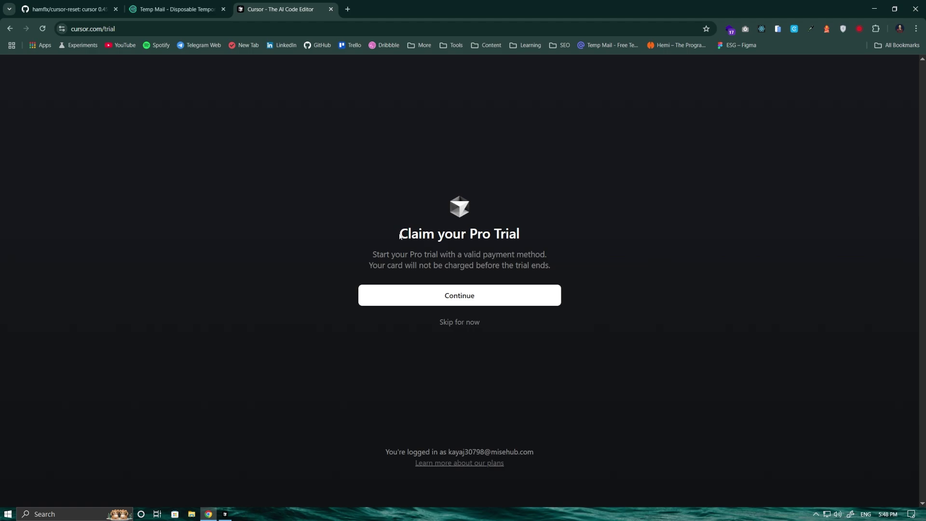
# Highlight the Claim your Pro Trial heading, description and payment wording
pyautogui.moveTo(400, 235)
pyautogui.mouseDown()
pyautogui.moveTo(521, 234)
pyautogui.moveTo(377, 231)
pyautogui.mouseUp()
pyautogui.click(576, 266)
pyautogui.moveTo(483, 255); pyautogui.dragTo(552, 253)
pyautogui.click(552, 253)
# Claim the Pro Trial with Card payment and check the dashboard's Pro Trial status
pyautogui.click(488, 296)
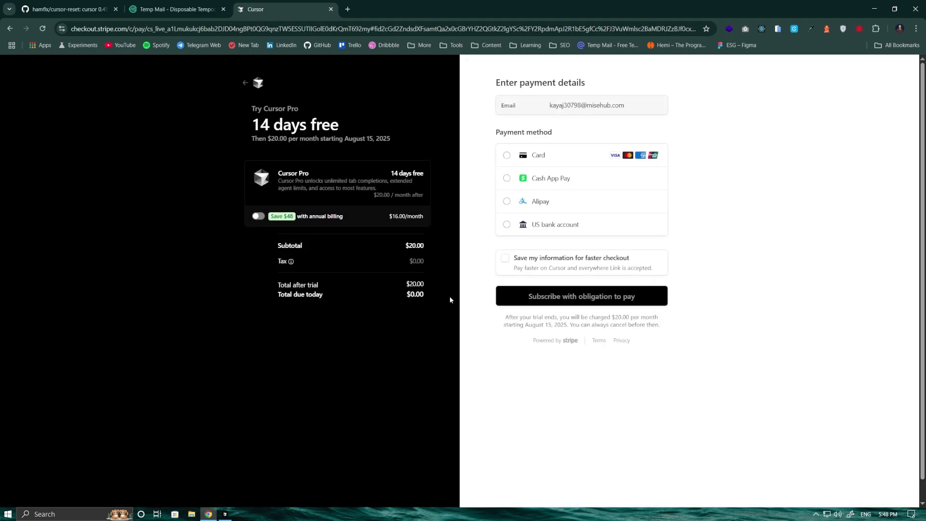
pyautogui.click(553, 157)
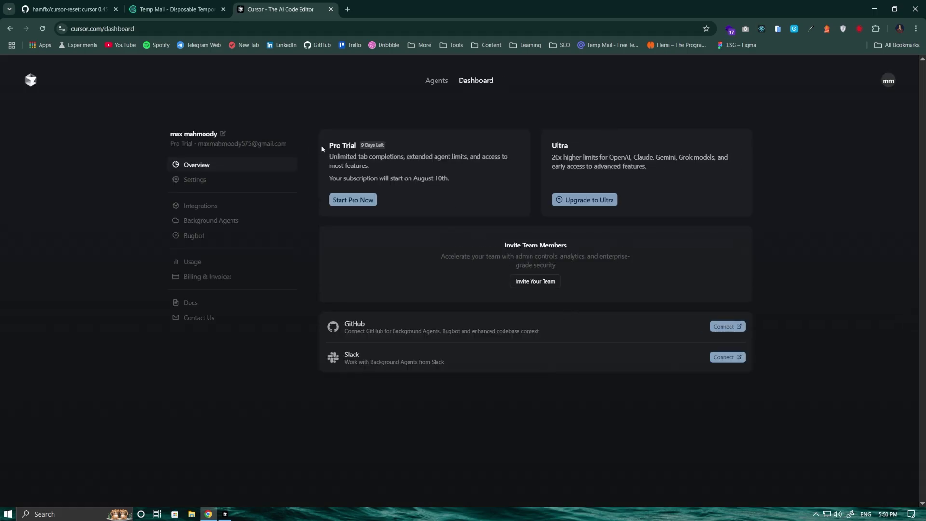
pyautogui.moveTo(327, 145); pyautogui.dragTo(395, 150)
pyautogui.click(377, 147)
# Sign in from Cursor Settings, approve the desktop login in the browser, and return to the editor
pyautogui.click(225, 515)
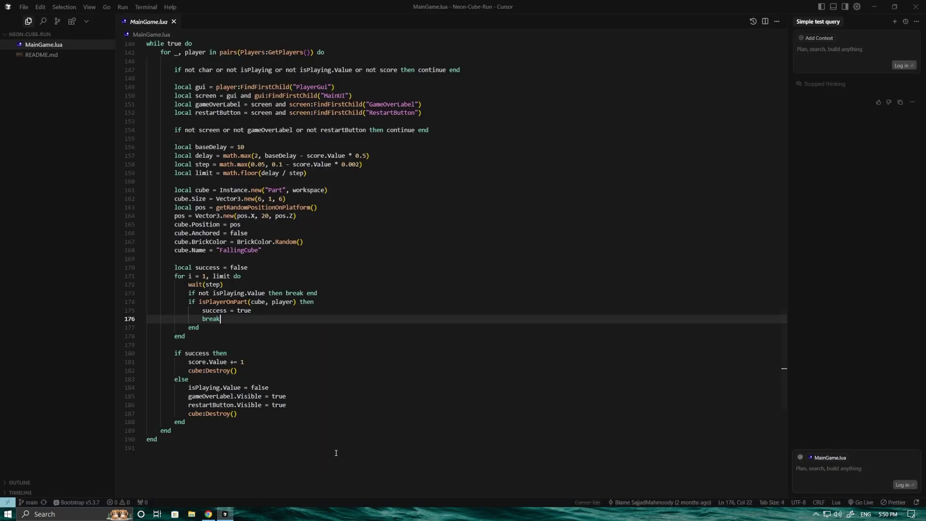
pyautogui.click(857, 6)
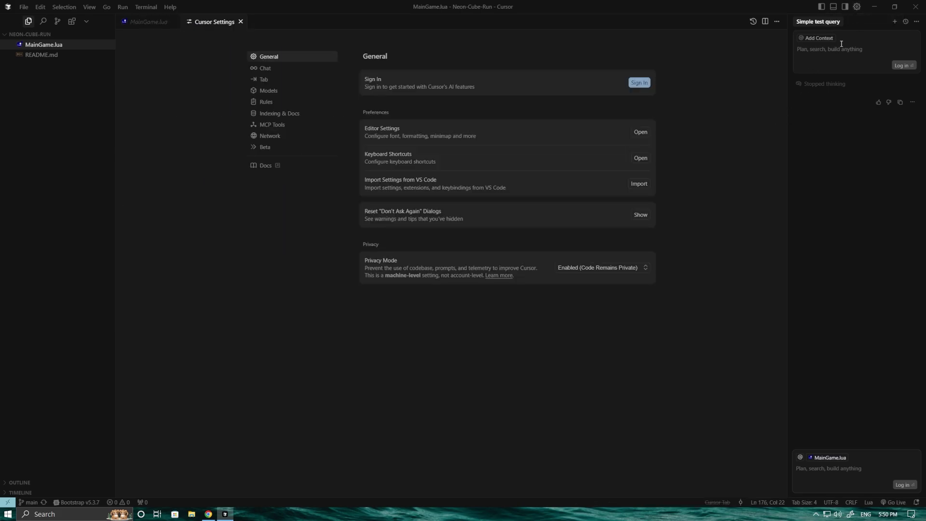
pyautogui.click(640, 82)
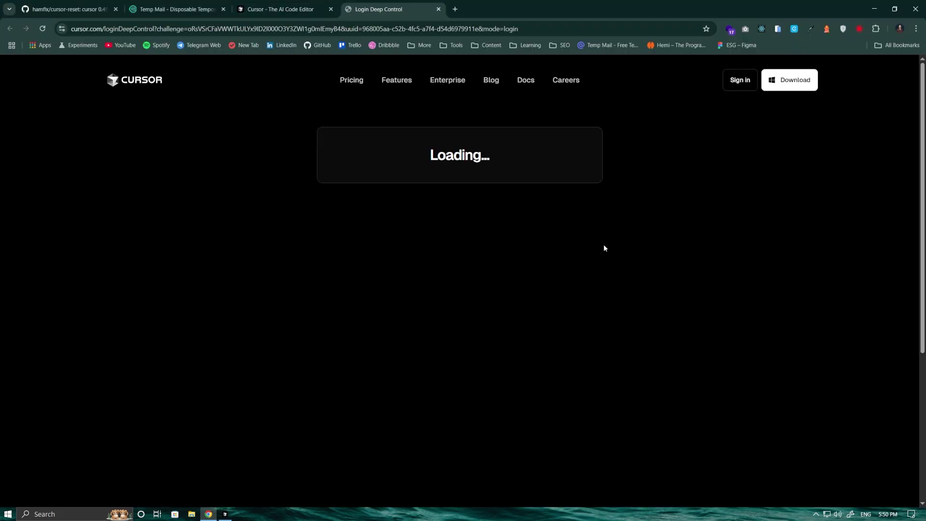
pyautogui.click(518, 261)
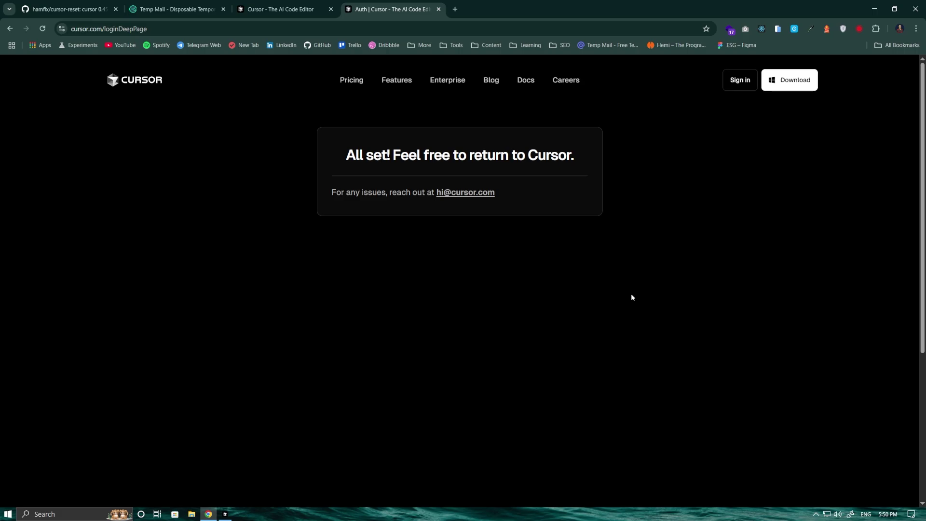
pyautogui.click(224, 514)
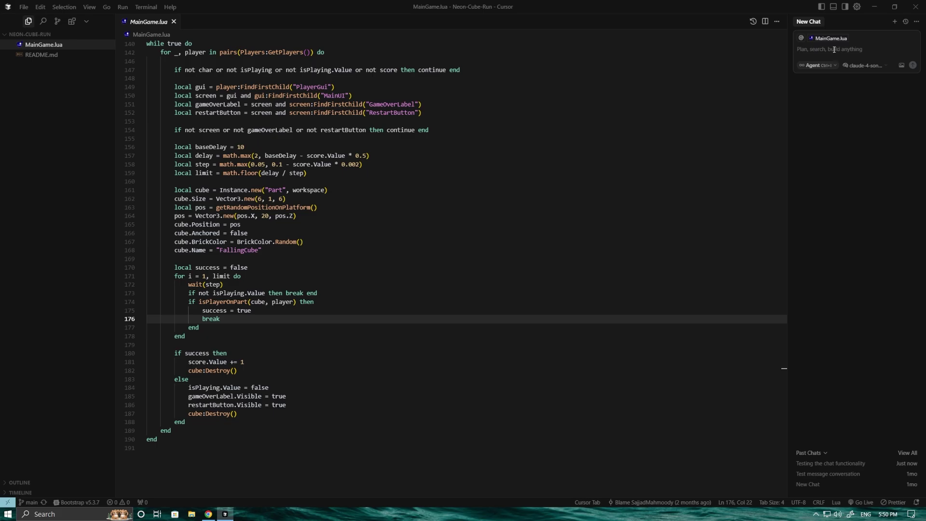
pyautogui.write('test')
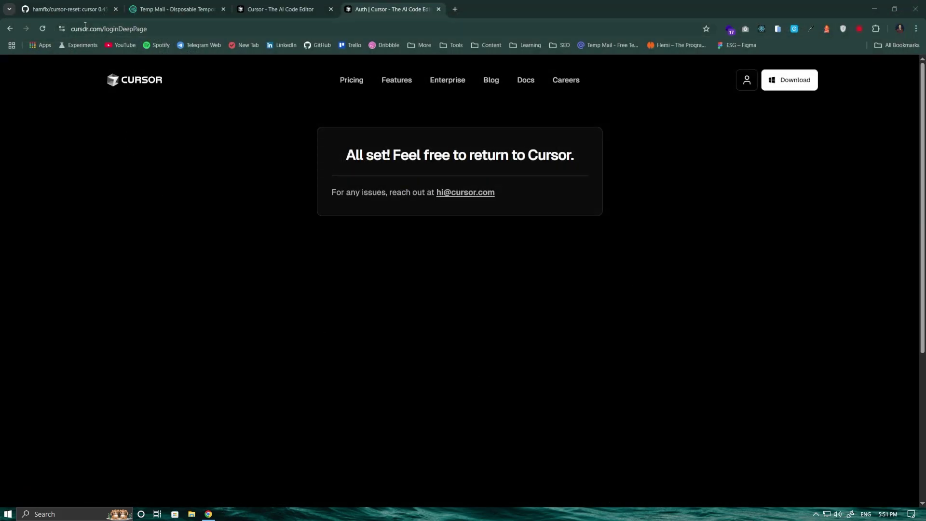
# Copy the Windows PowerShell command from the hamflx/cursor-reset README and begin a Start search
pyautogui.click(83, 11)
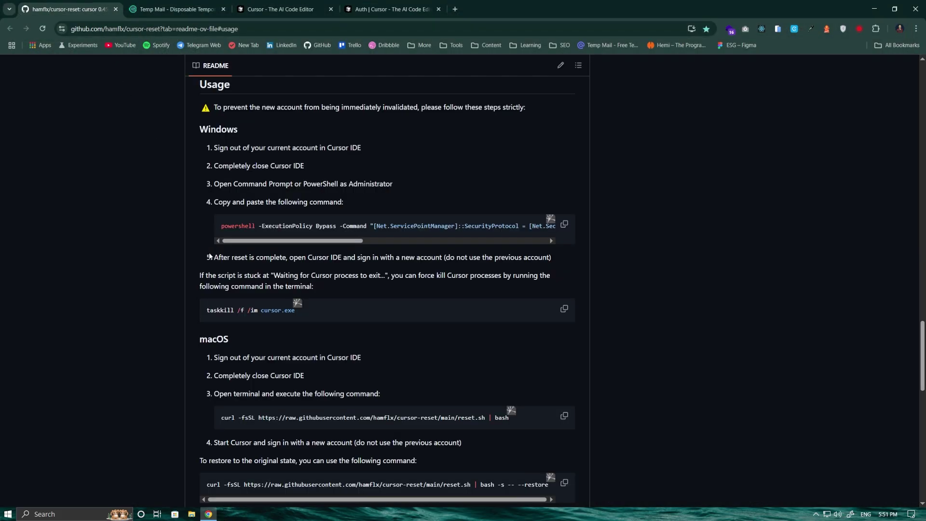
pyautogui.click(564, 225)
pyautogui.click(8, 514)
pyautogui.write('powe')
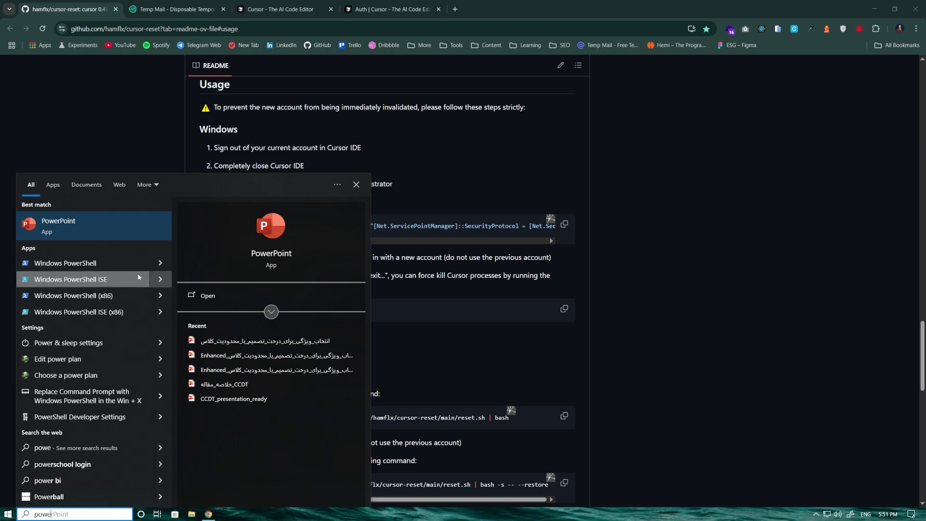
# Run the pasted reset command in administrator PowerShell, copy the updated-ID output, and close the console
pyautogui.press('Down')
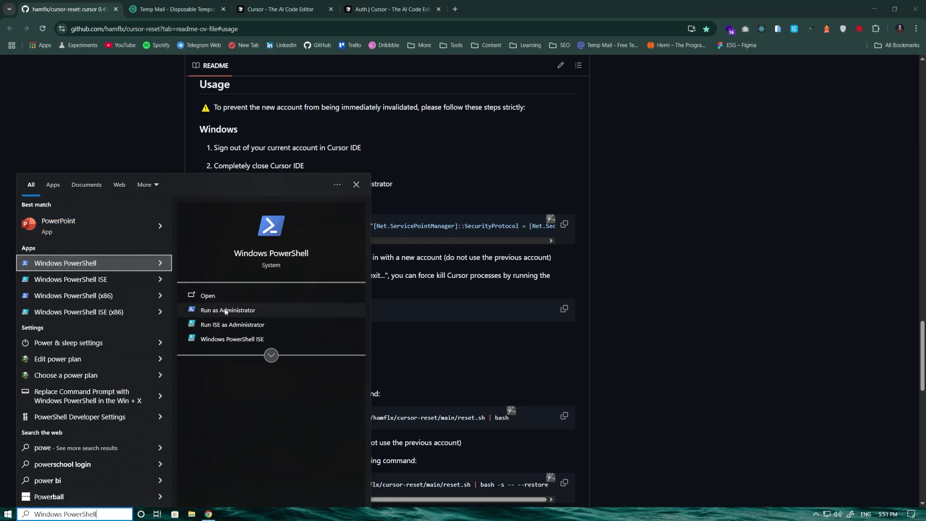
pyautogui.click(227, 310)
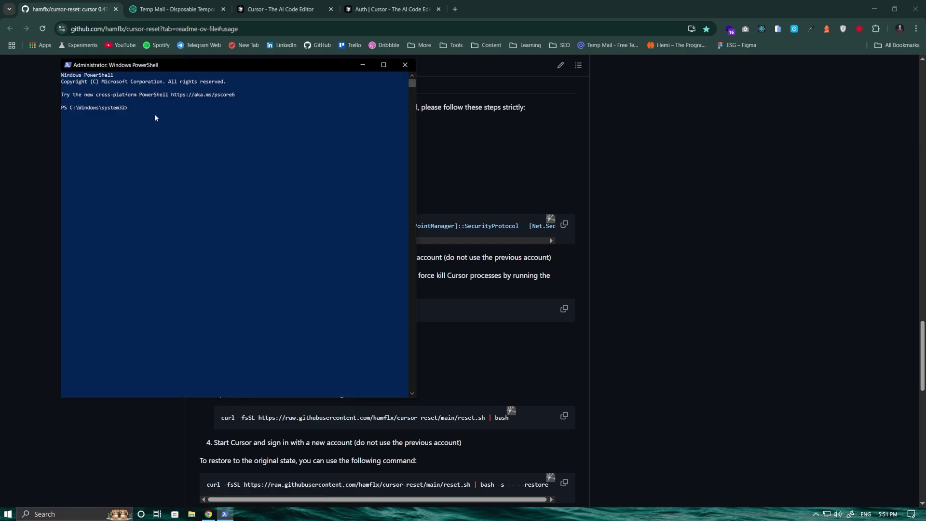
pyautogui.hotkey('ctrl', 'v')
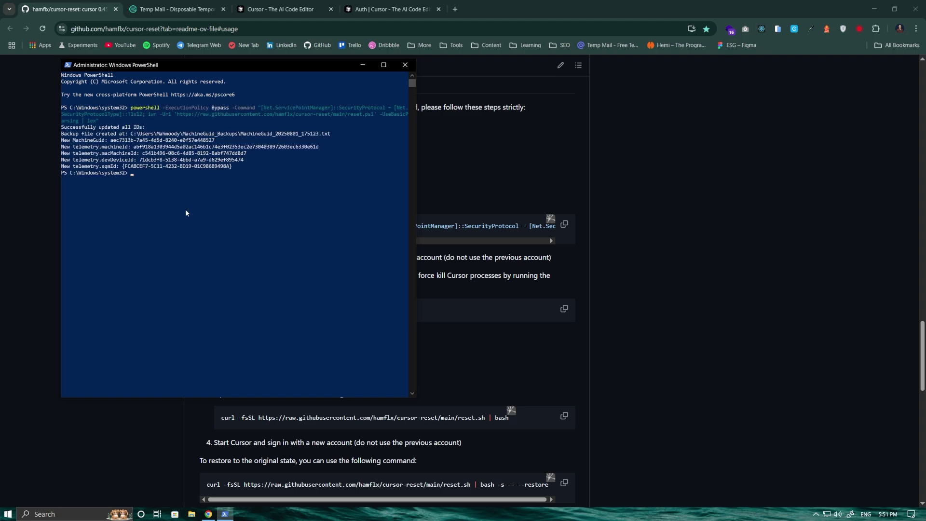
pyautogui.moveTo(63, 127); pyautogui.dragTo(231, 171)
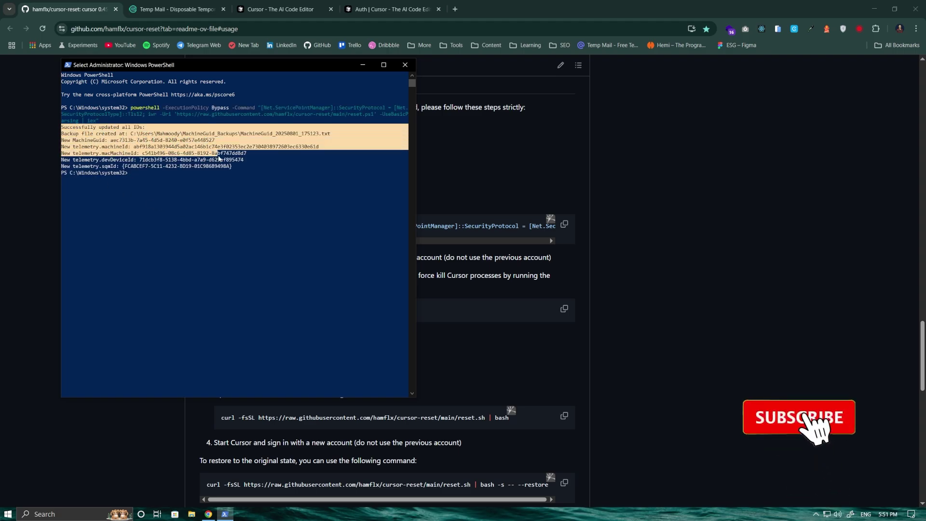
pyautogui.hotkey('ctrl', 'c')
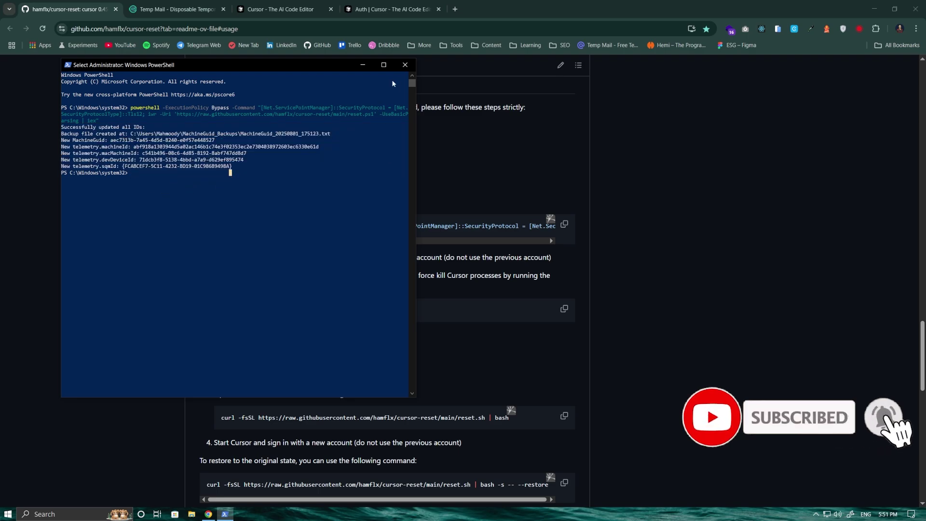
pyautogui.click(405, 64)
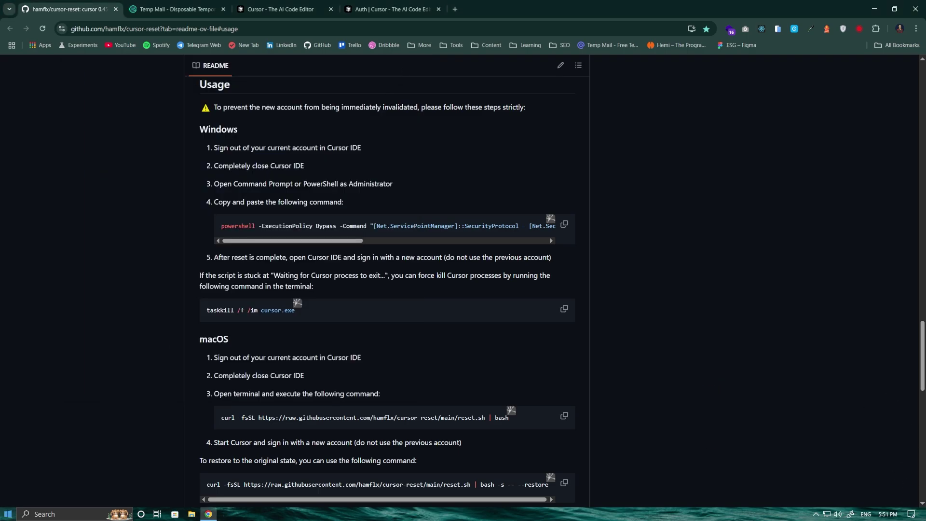